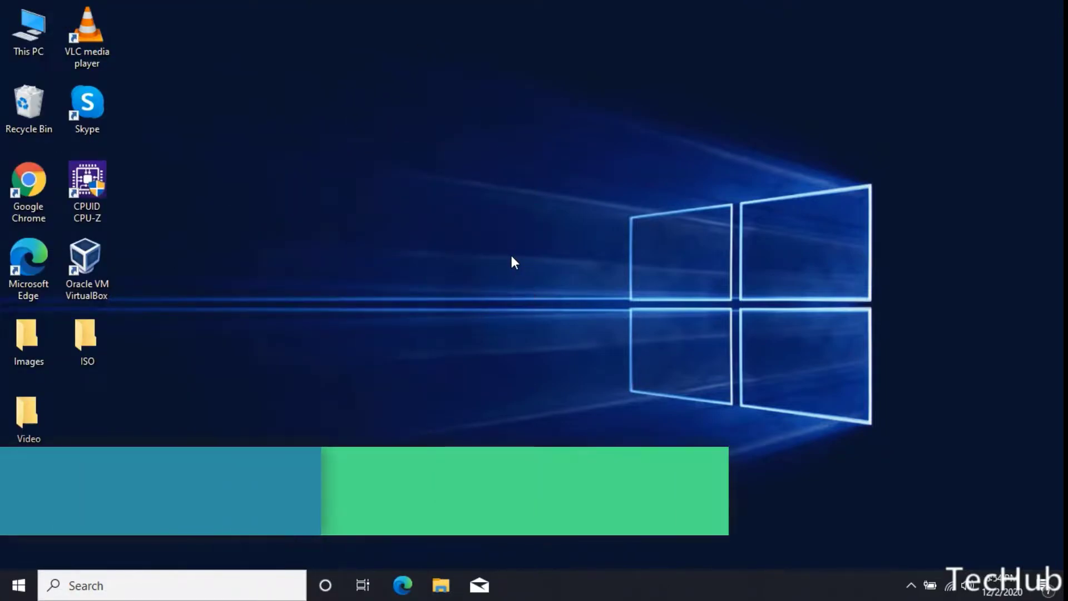
Launch Google Chrome from the Windows desktop
double_click(44, 180)
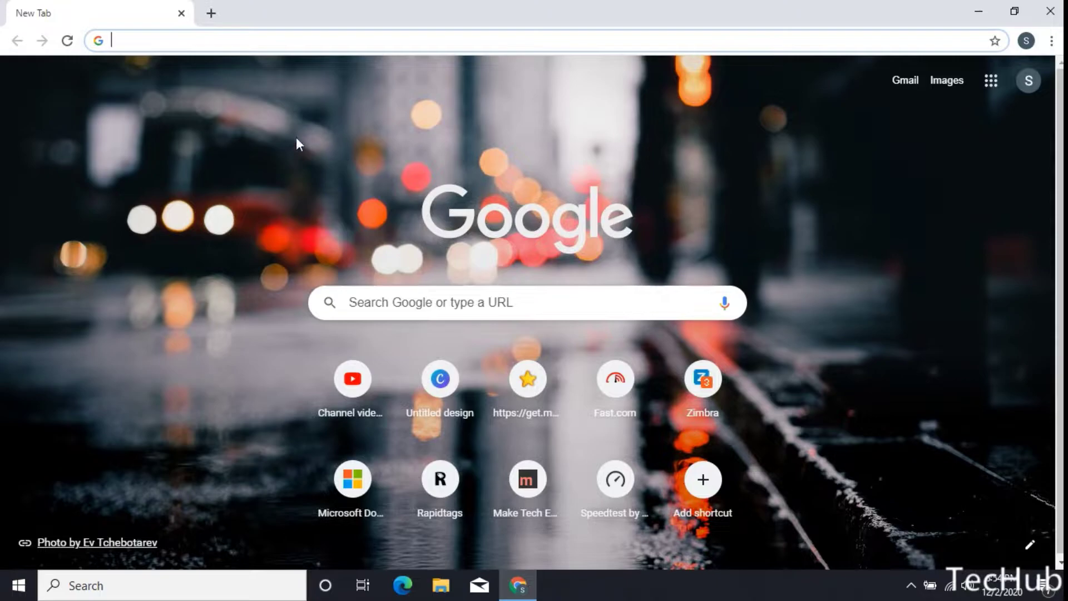
Search Google for 'aws console' and open the AWS Management Console result
click(265, 47)
text(aw)
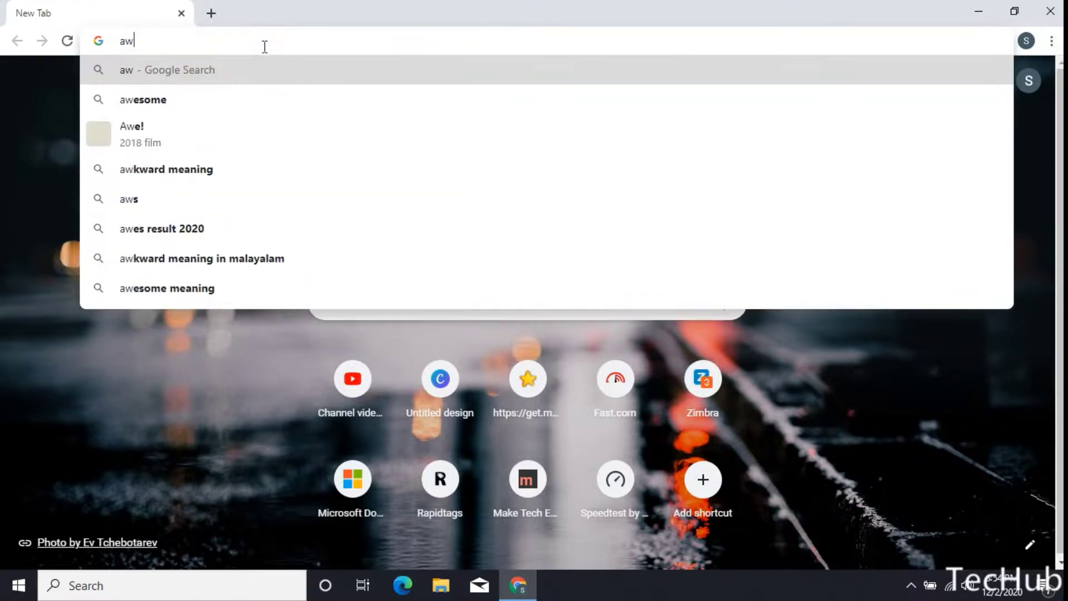
text(s console)
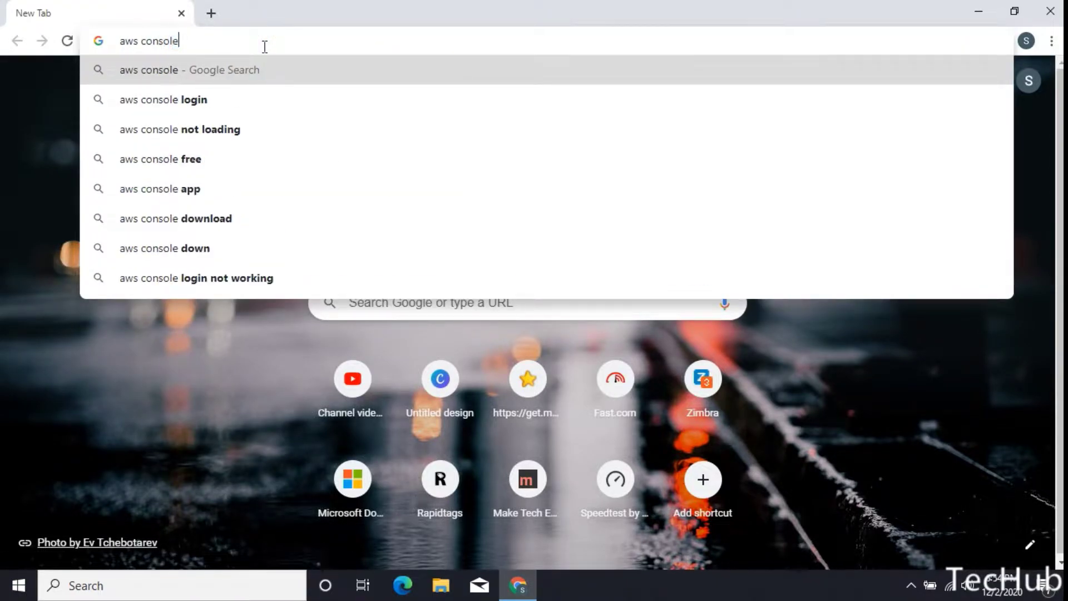
key(Return)
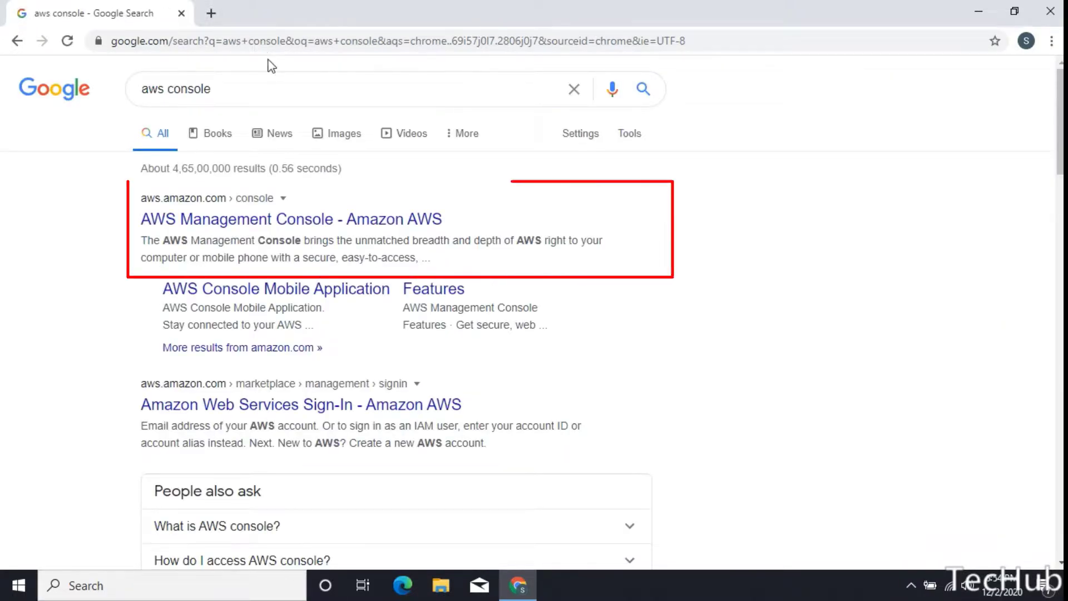
click(223, 221)
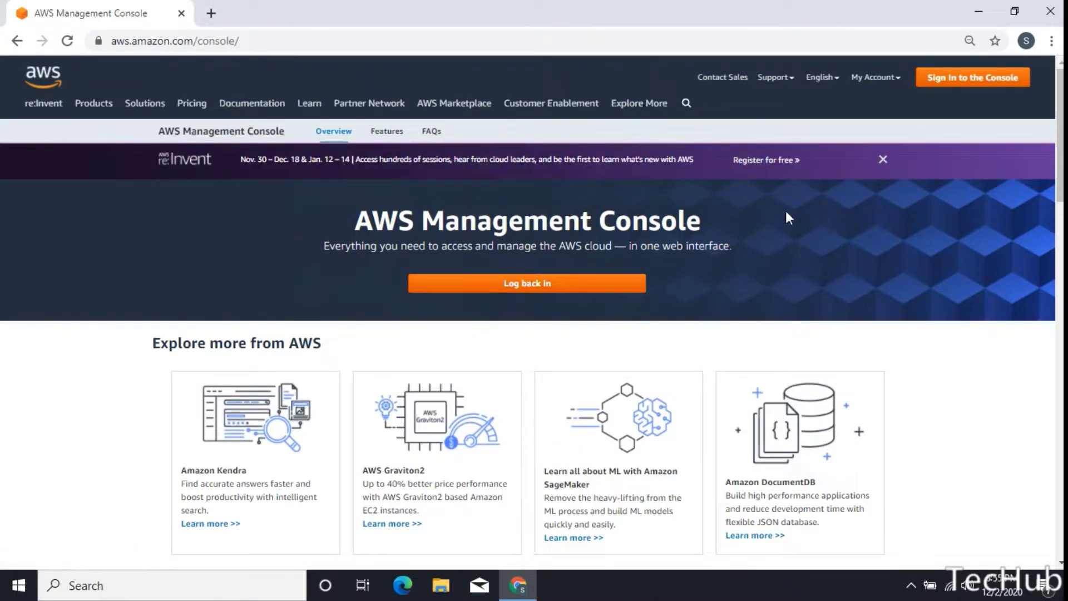
Sign in to the console as root user with the account e-mail and password
click(970, 83)
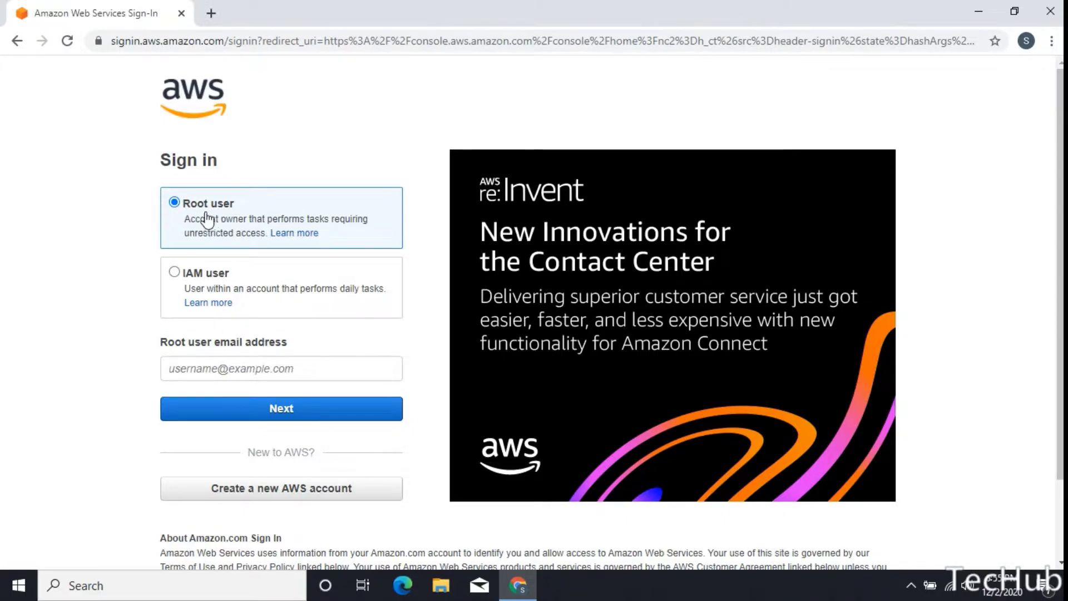
click(212, 365)
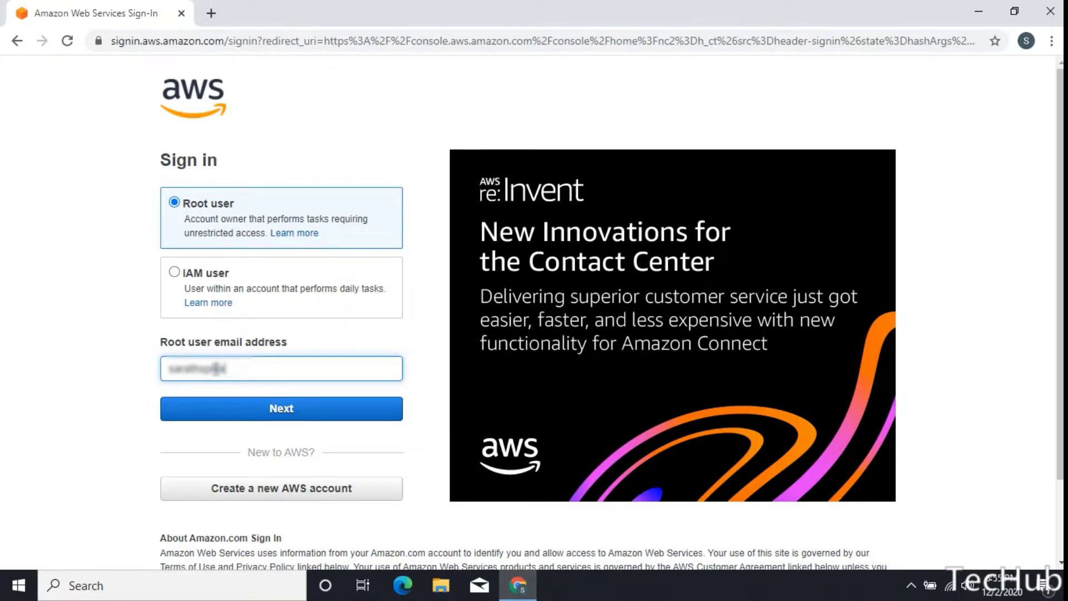
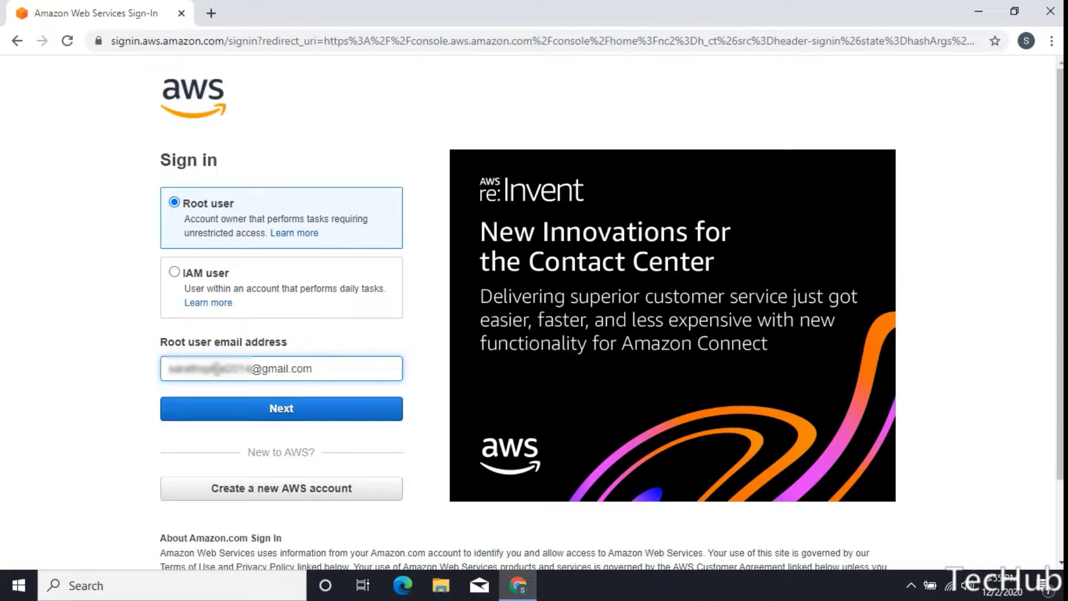
click(280, 406)
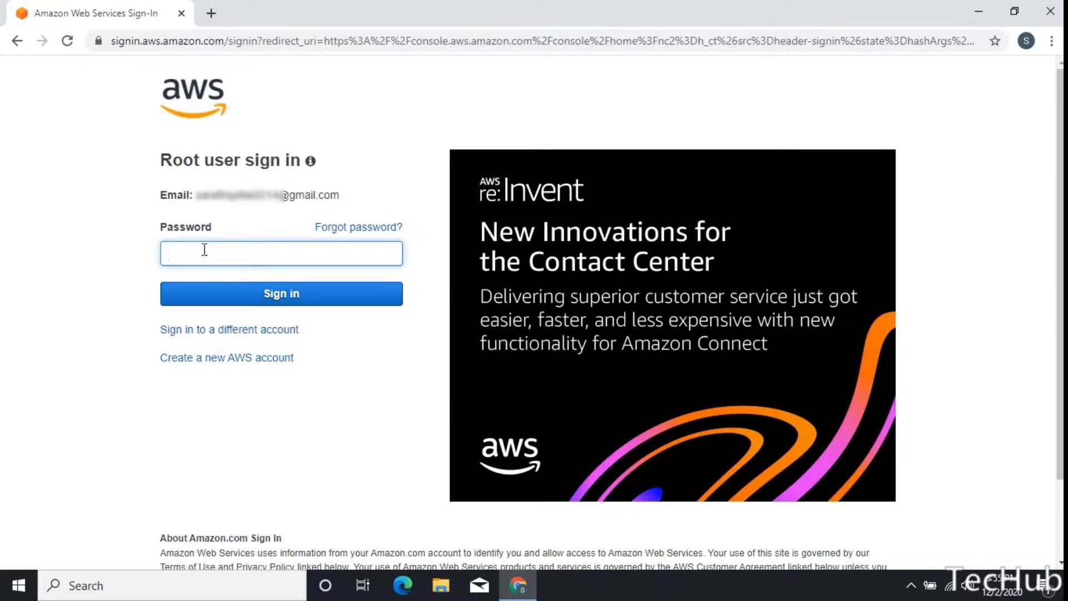
text(••)
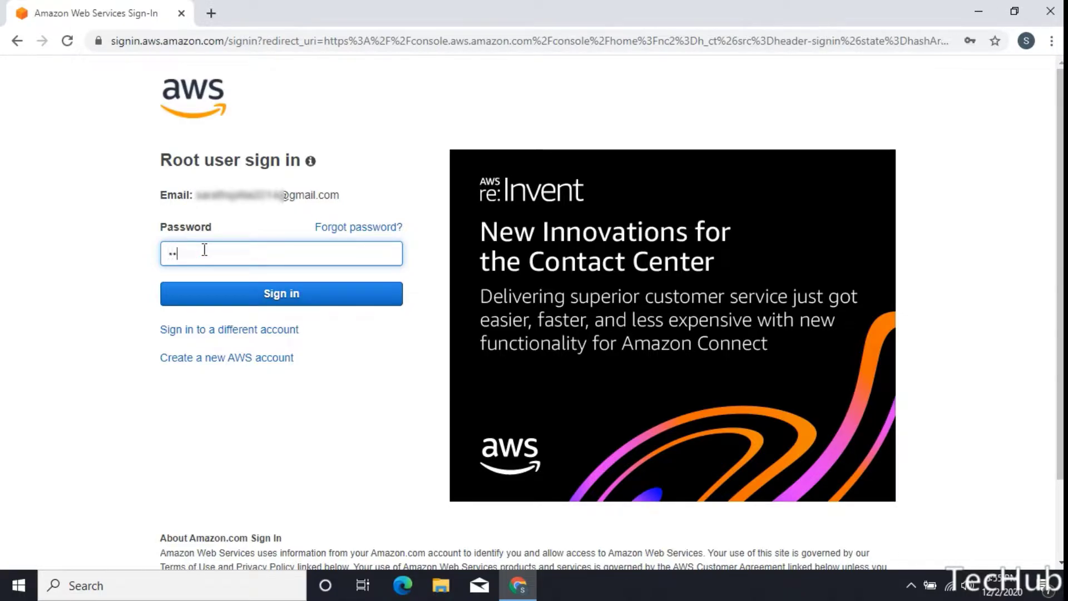
text(•••••)
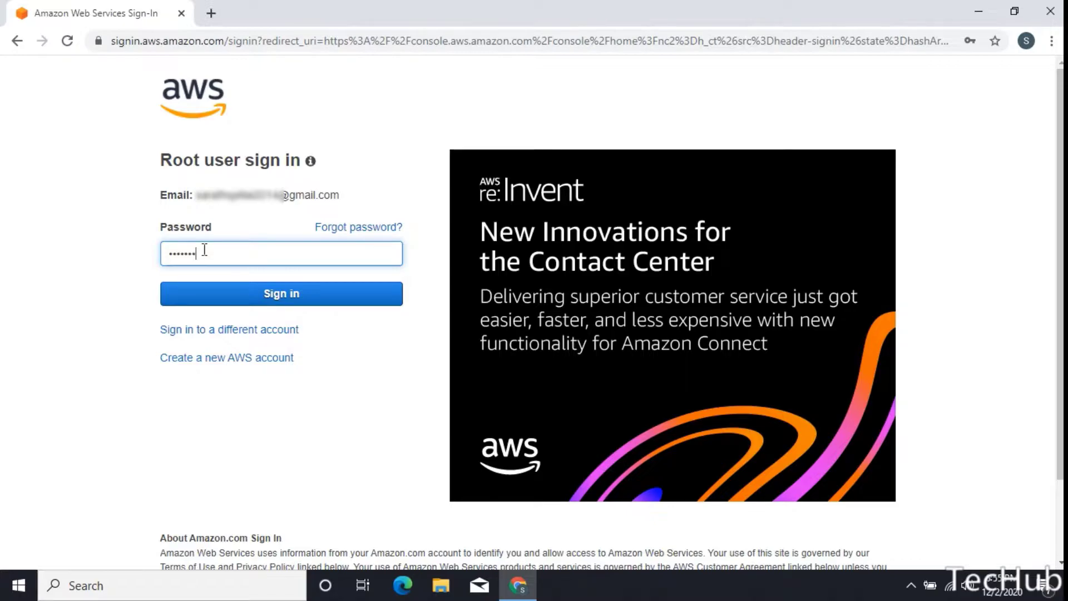
click(277, 299)
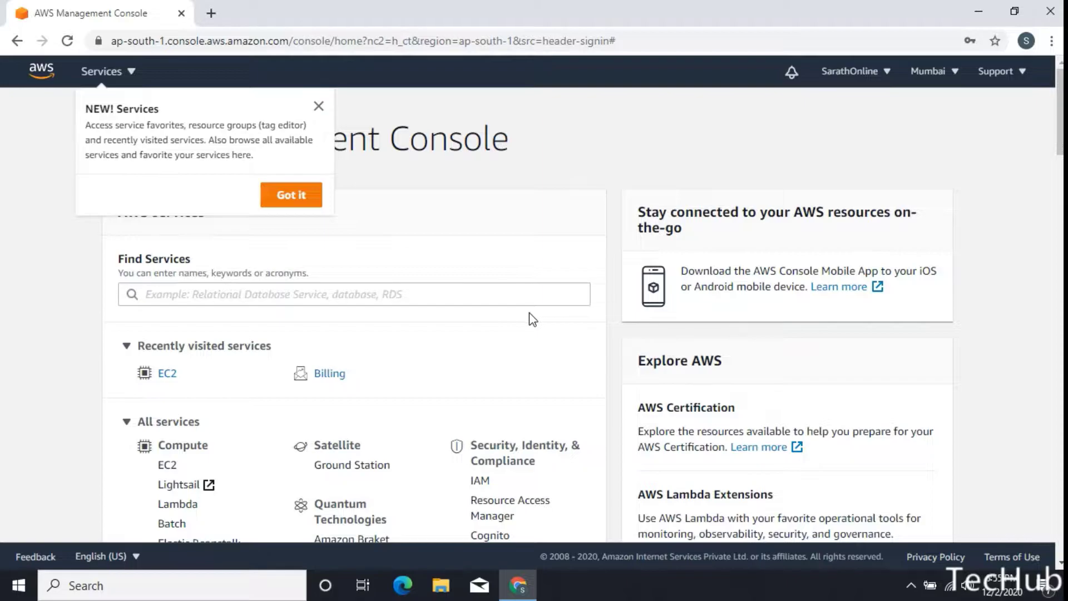
Dismiss the new-services notice and search the services list for 'billing'
click(301, 199)
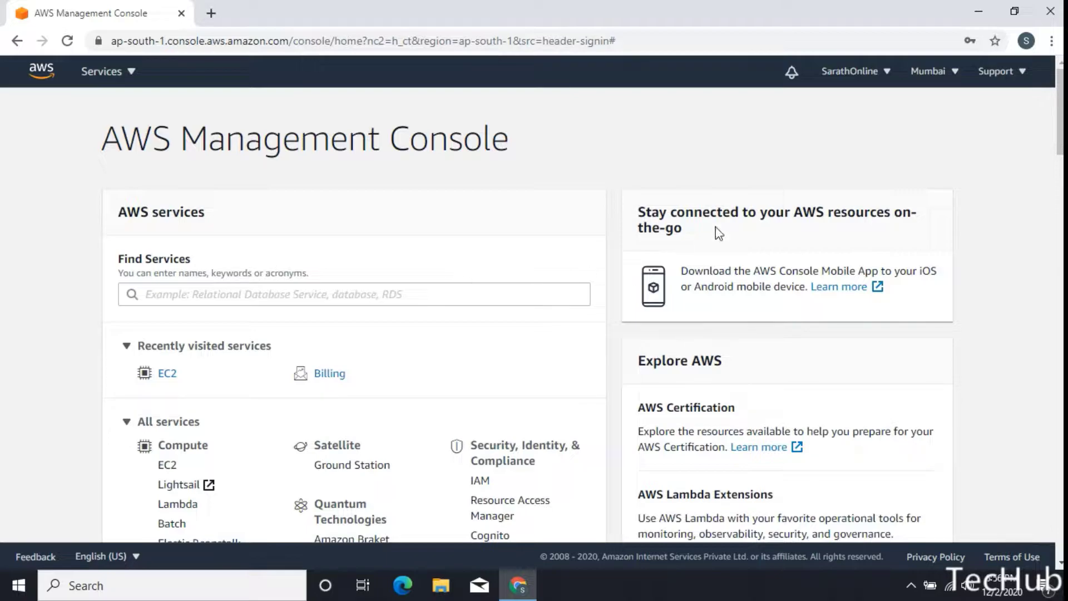
click(886, 74)
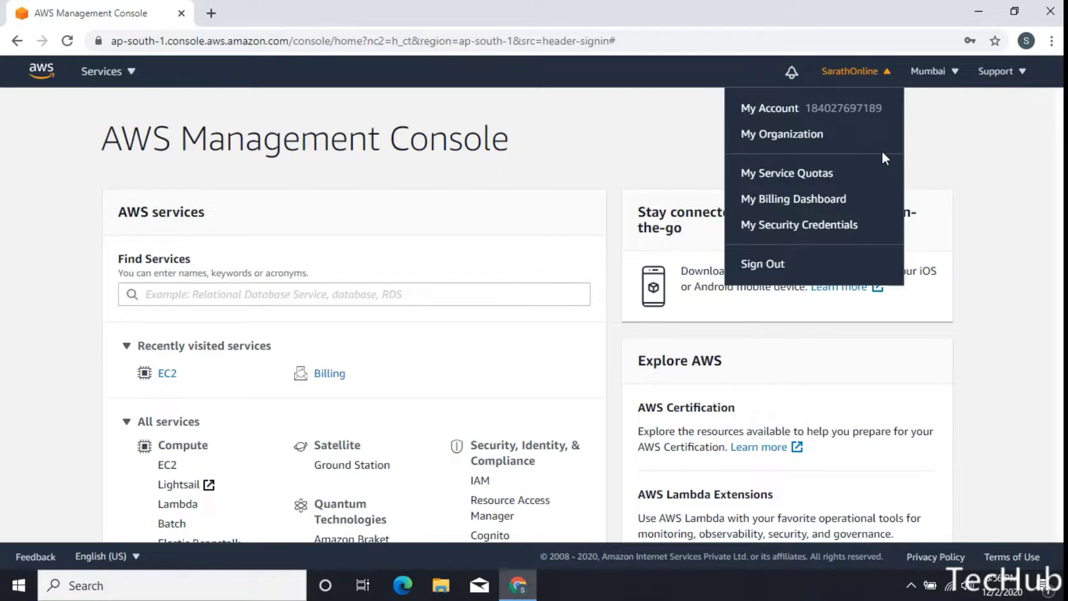
click(886, 74)
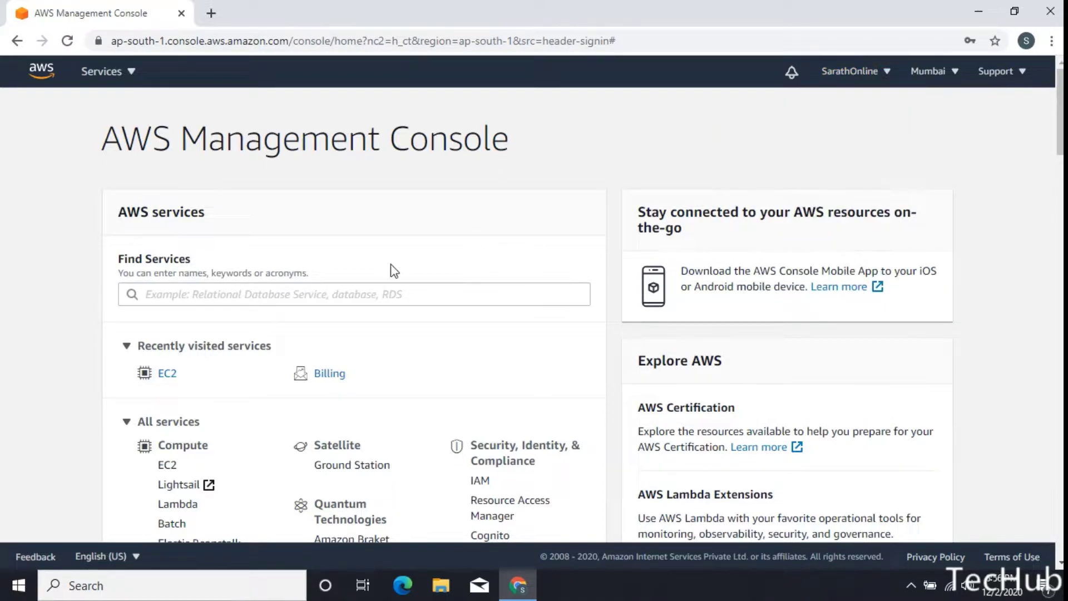
click(171, 294)
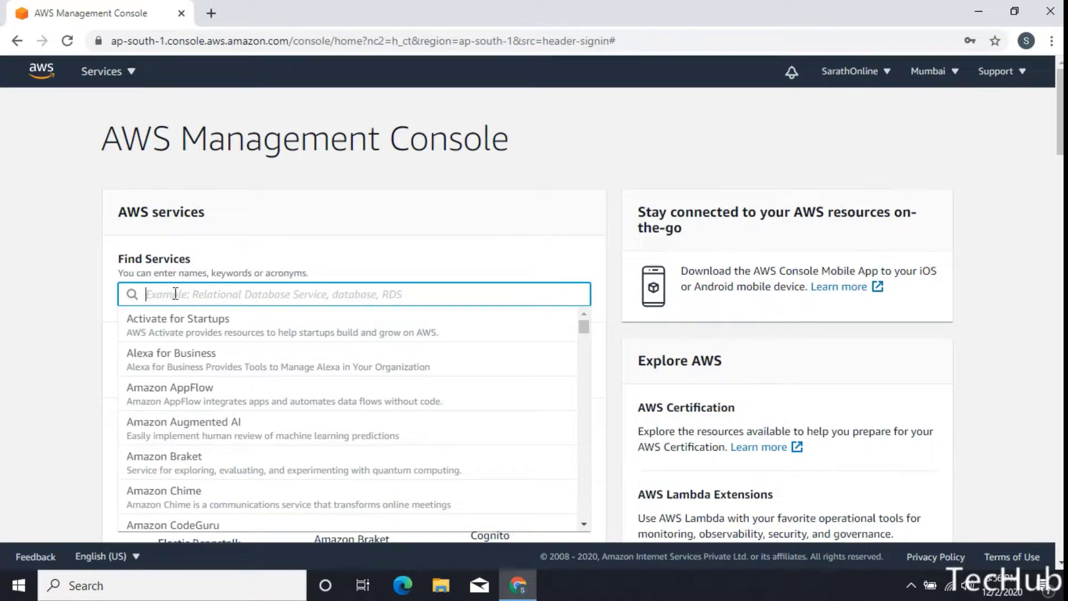
text(billi)
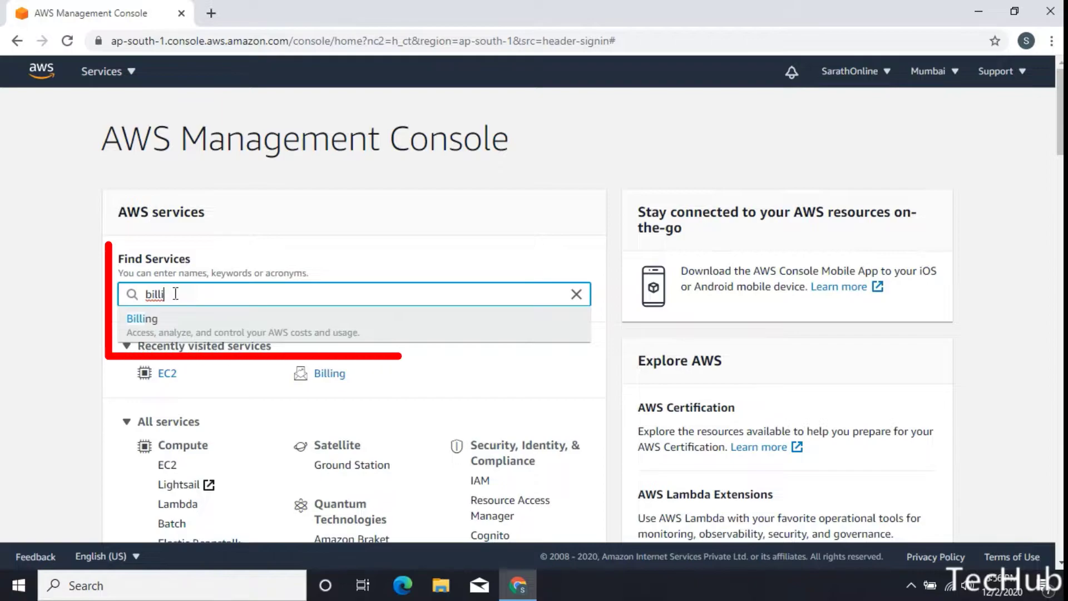
text(ng)
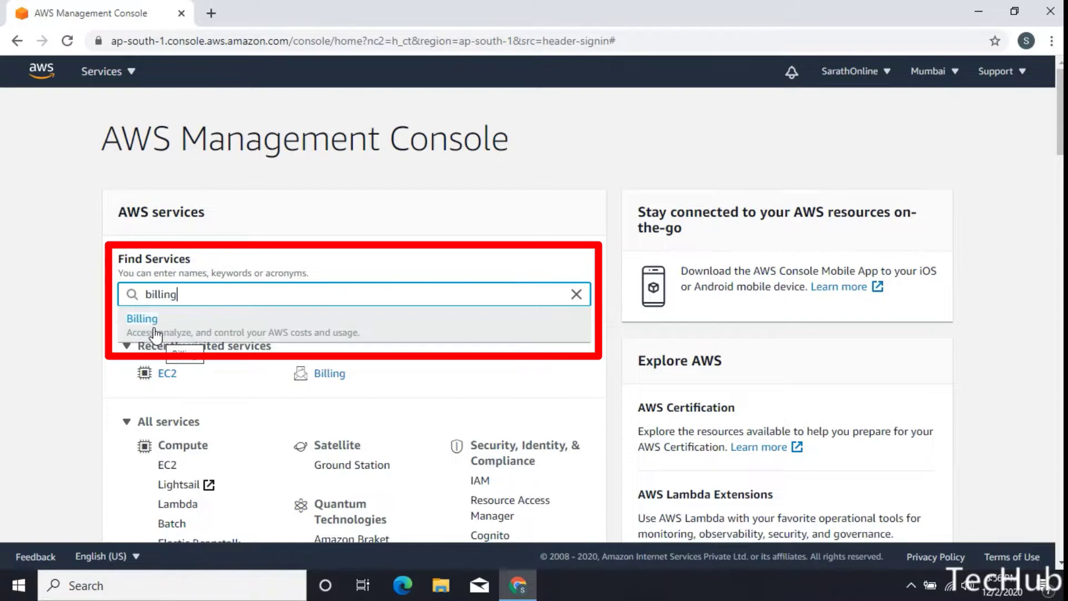
Open the Billing service and go to its Credits page, which shows Credits (0)
click(148, 320)
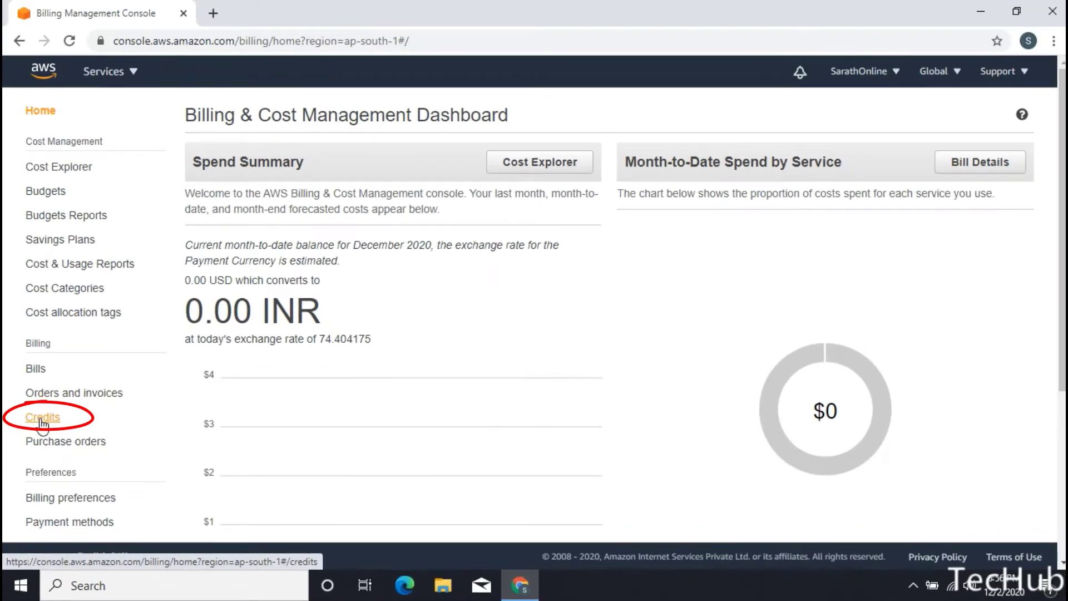
click(41, 420)
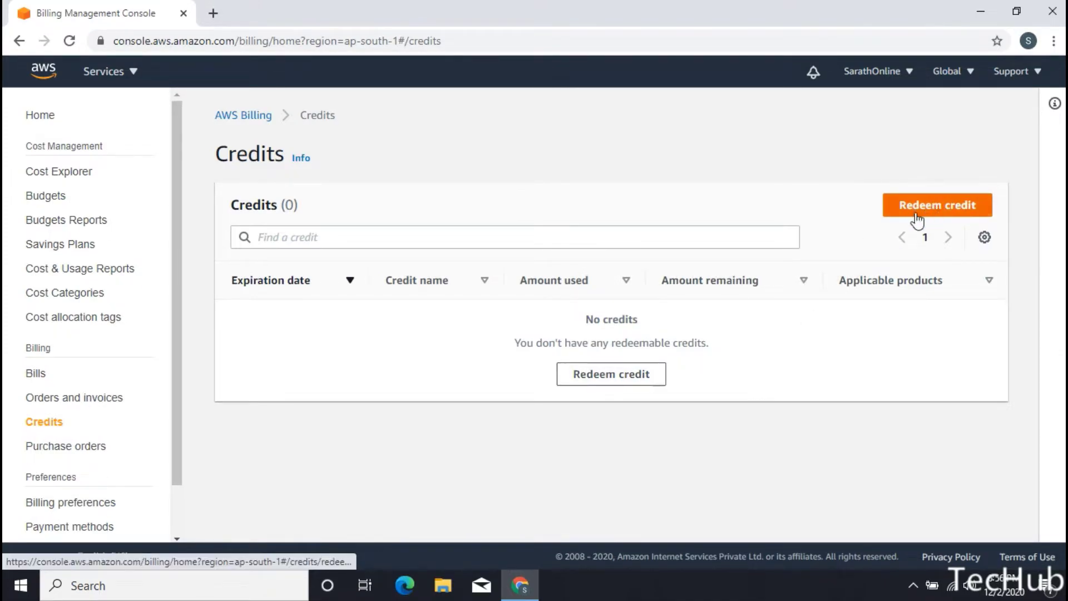
Open the Redeem credit form at its empty Promotion code field, then a new browser tab
click(944, 213)
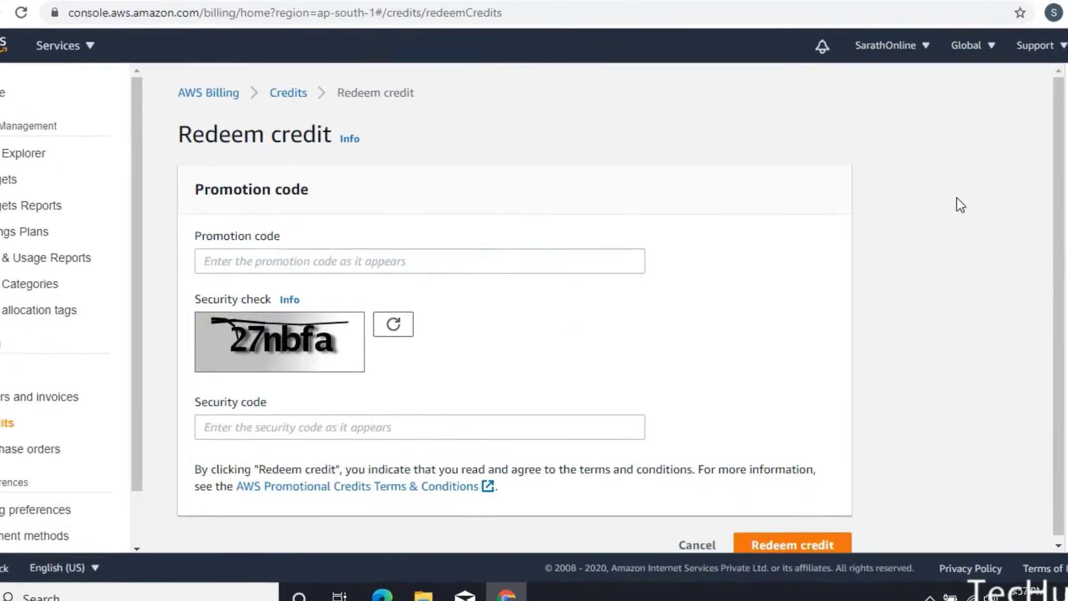
scroll(534, 301, down, 1)
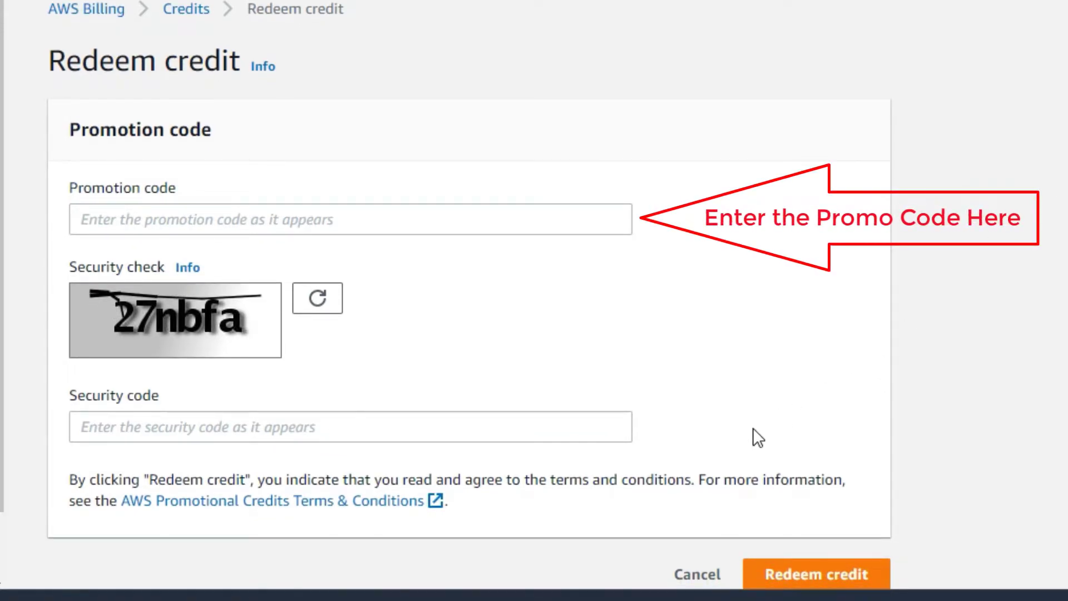
click(95, 218)
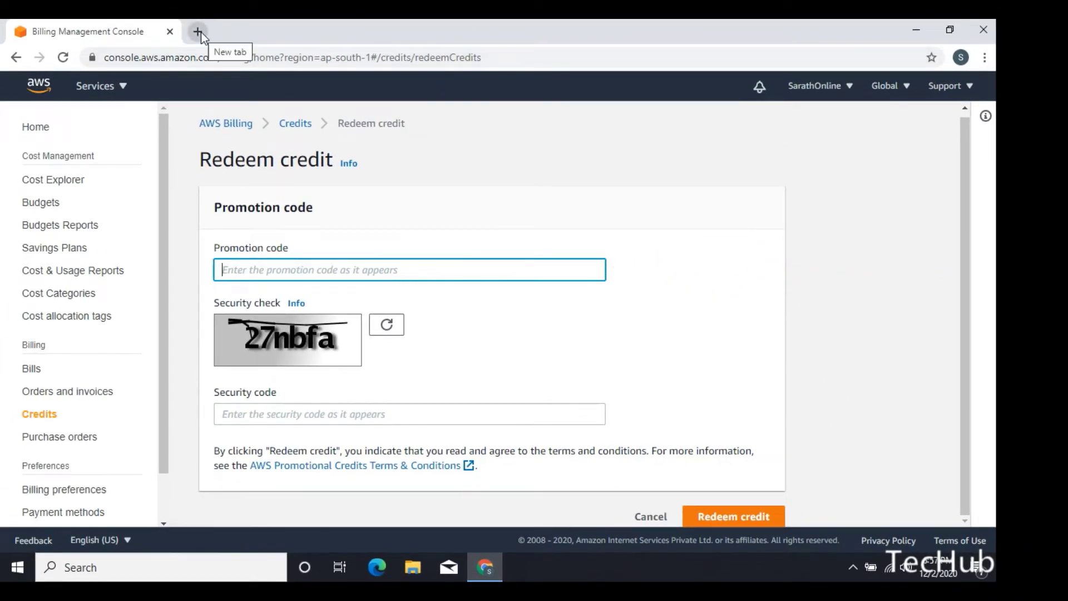
click(199, 32)
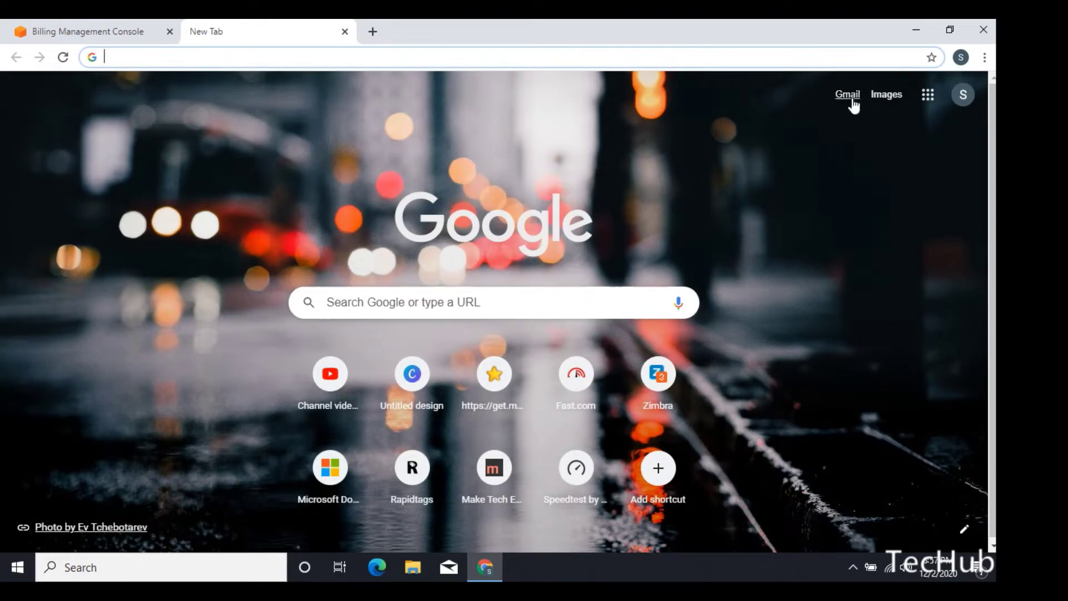
Copy the credit code from Gmail's 'Fwd: Your USD25 AWS Credits' email and return to the Billing tab
click(850, 97)
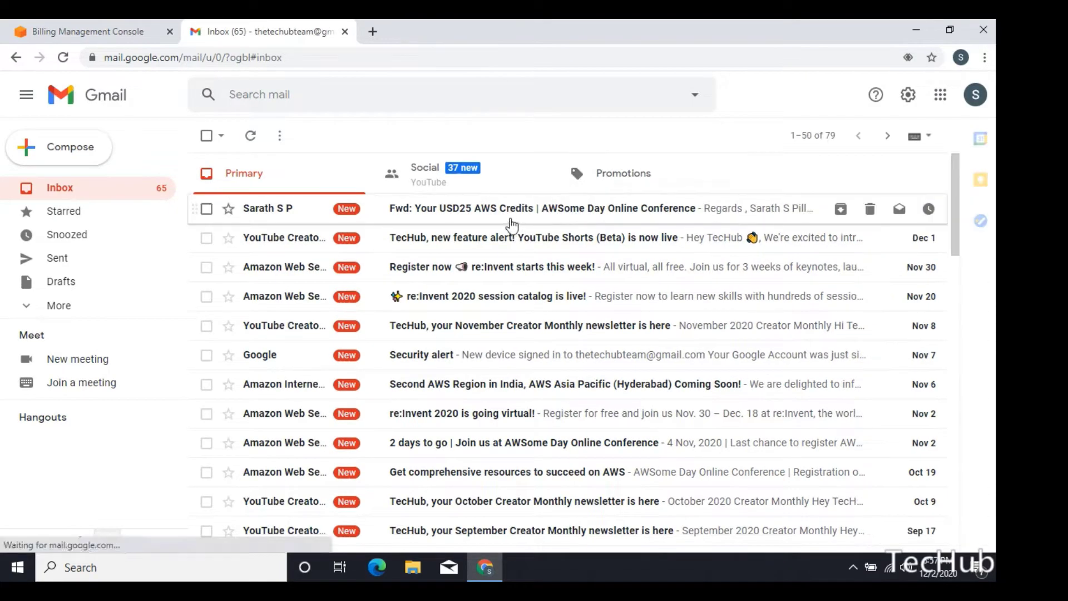
click(508, 225)
scroll(979, 283, down, 3)
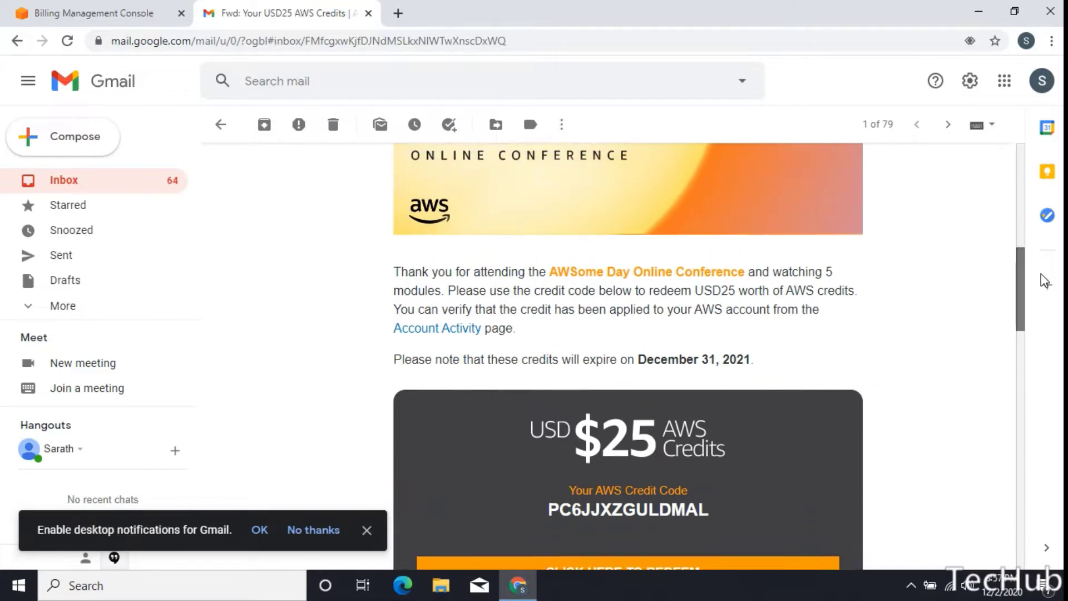
scroll(1047, 278, up, 1)
scroll(1047, 281, down, 4)
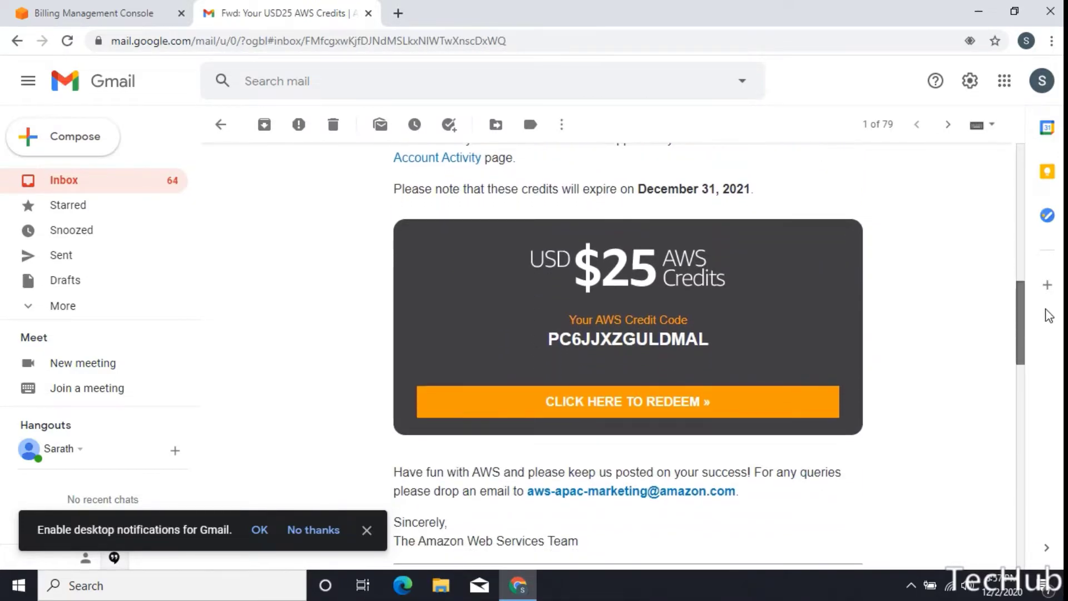
click(367, 531)
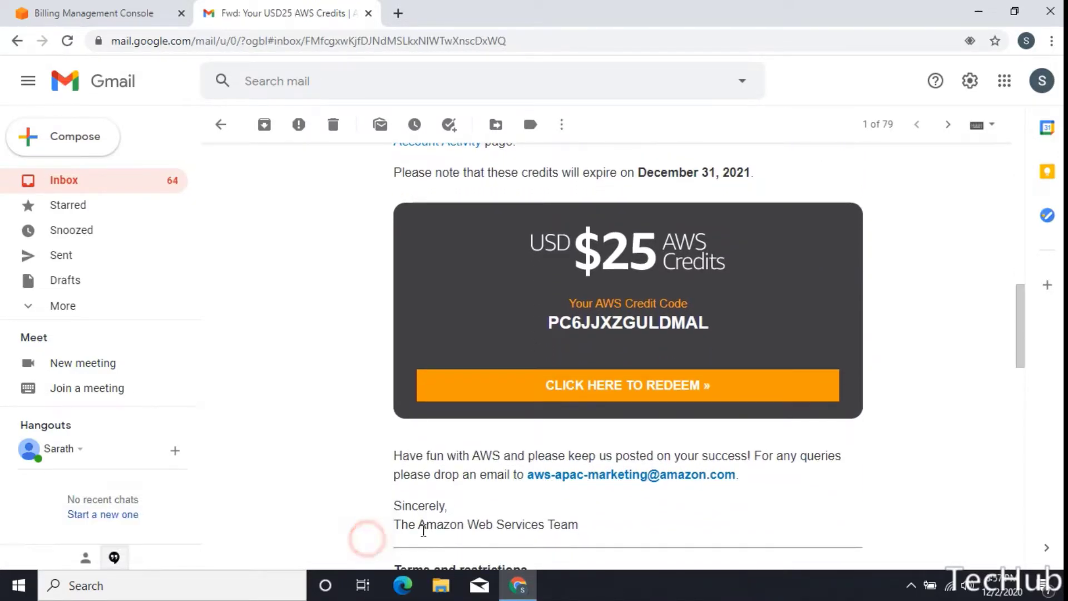
drag(1022, 323, 1022, 328)
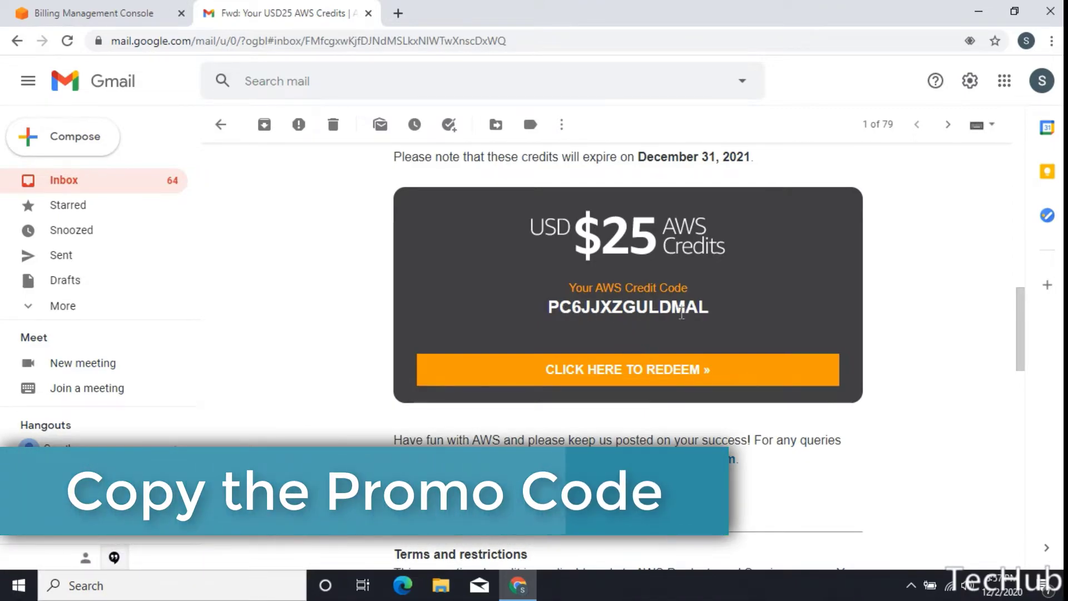
drag(550, 308, 701, 308)
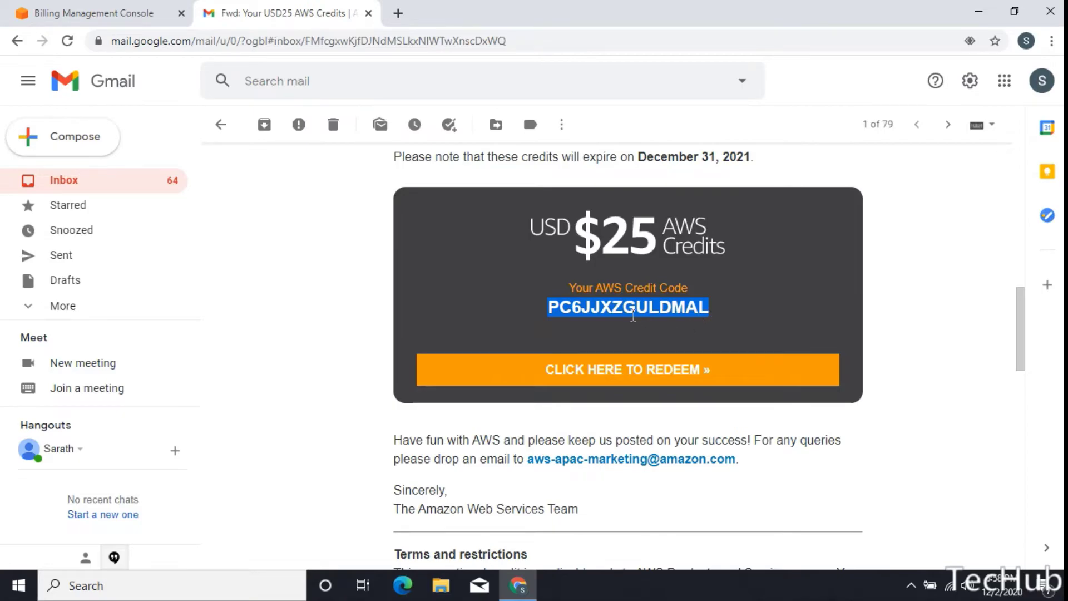
click(39, 13)
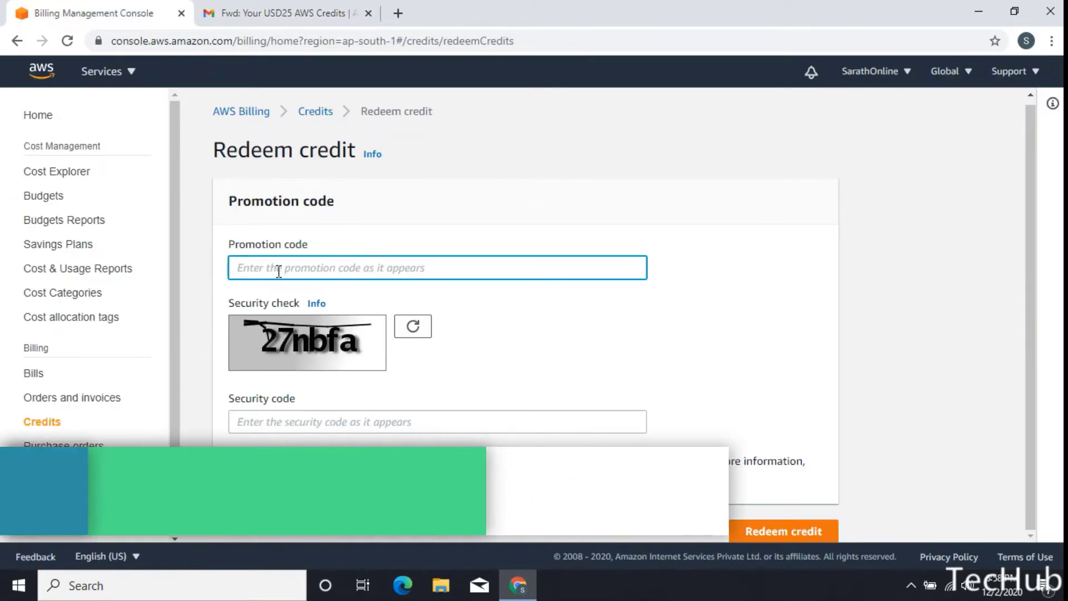
Paste the promotion code and enter the CAPTCHA characters as the security code
click(276, 268)
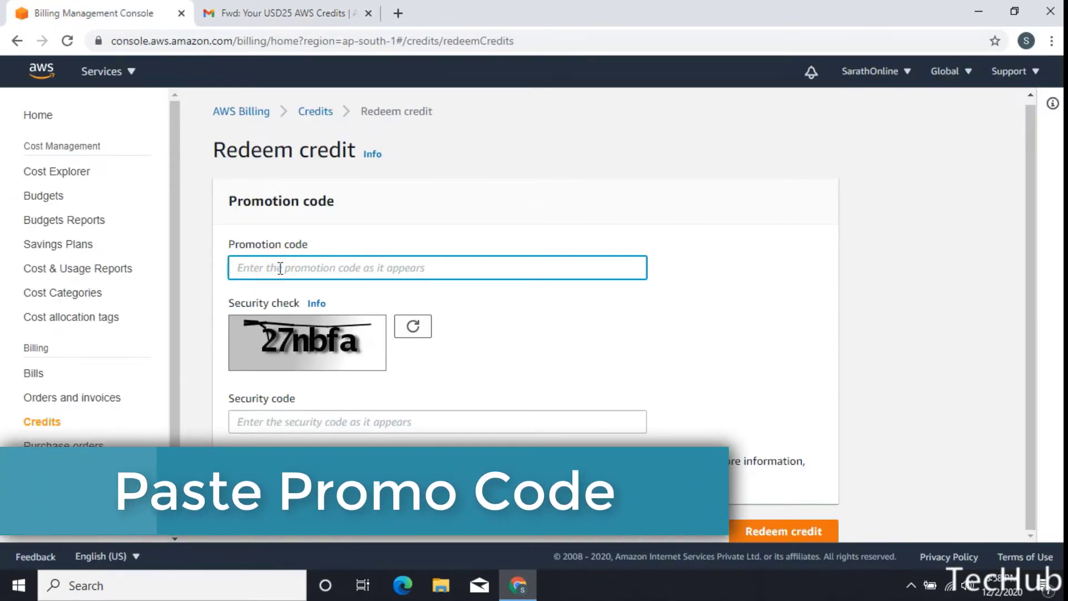
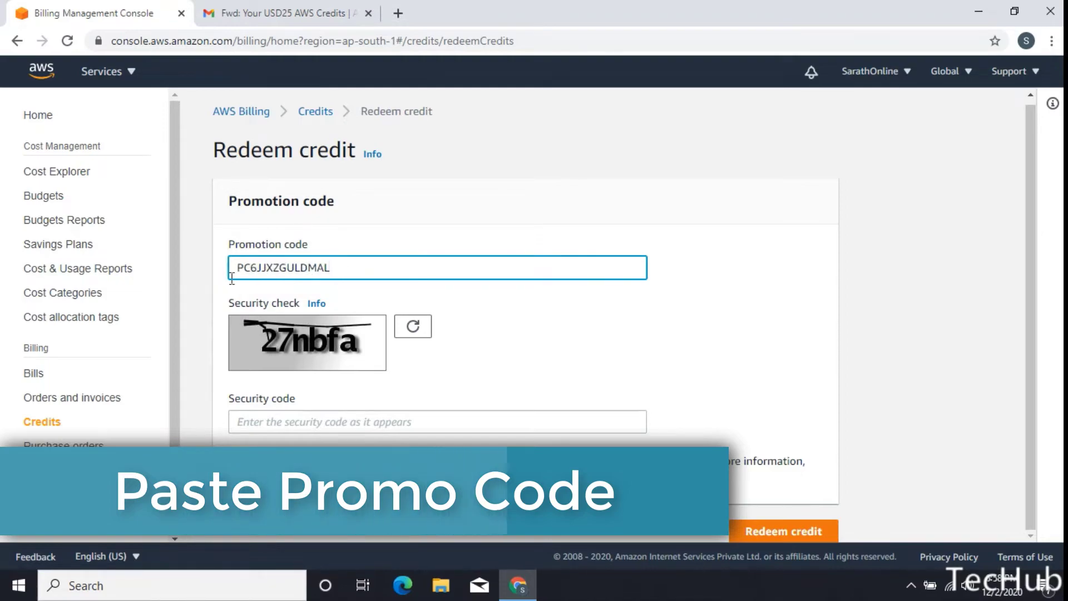
click(286, 424)
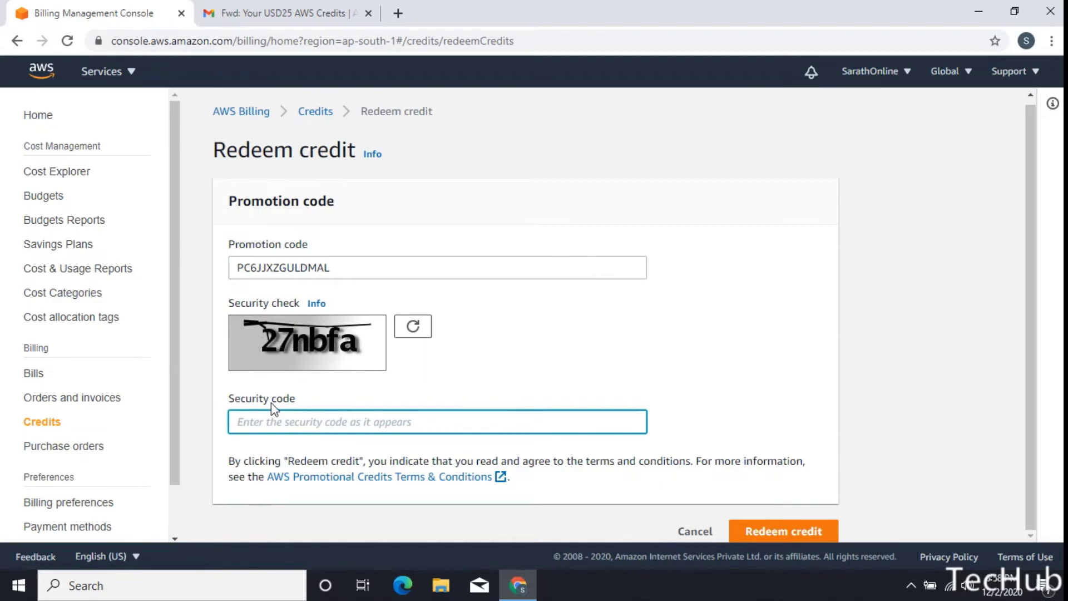
text(27n)
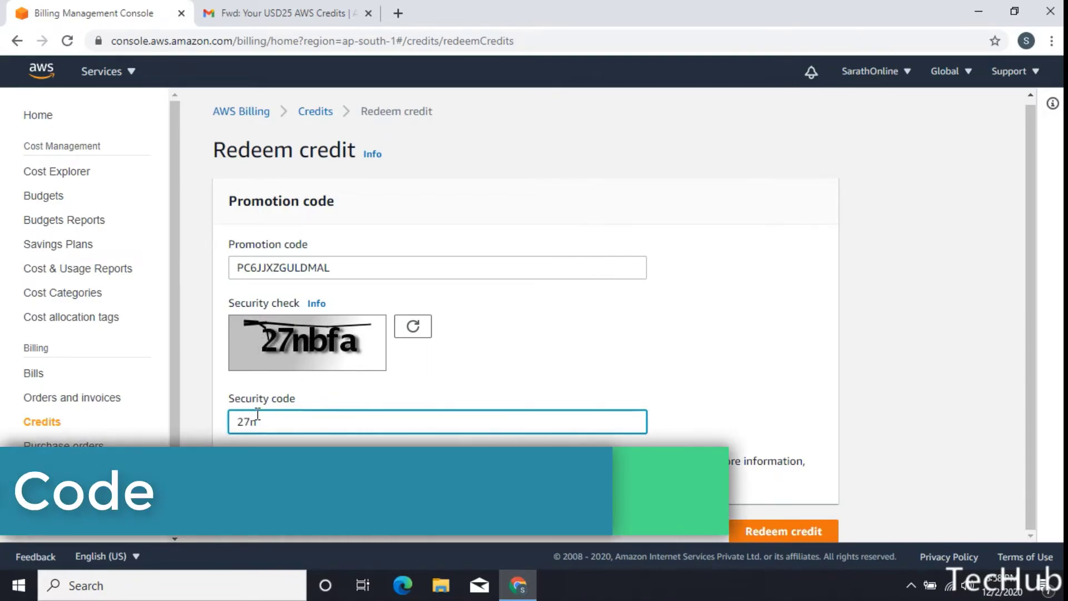
text(bfa)
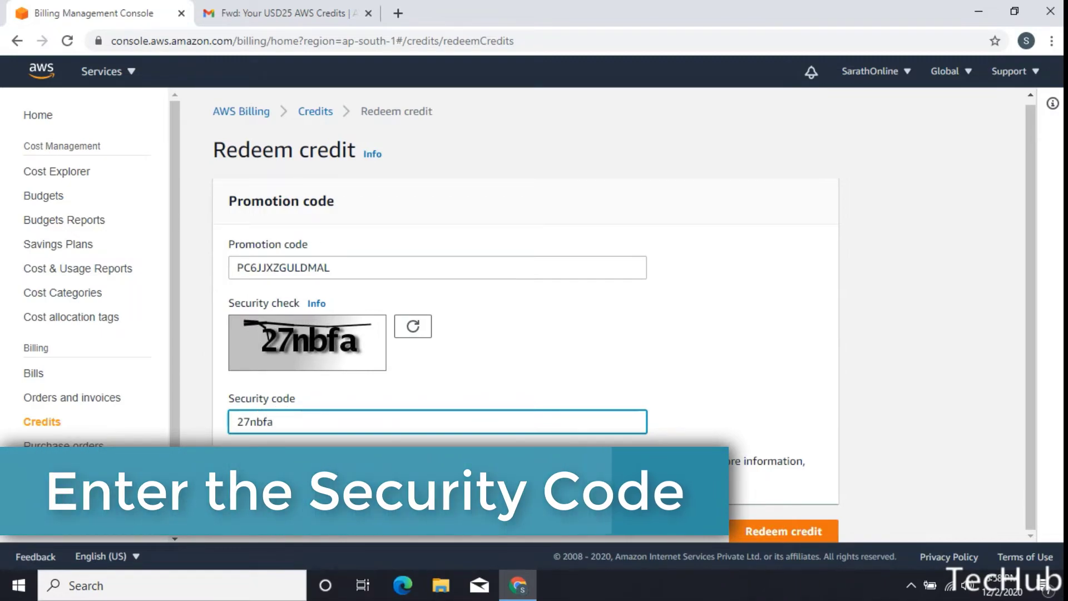
click(1030, 430)
click(1031, 535)
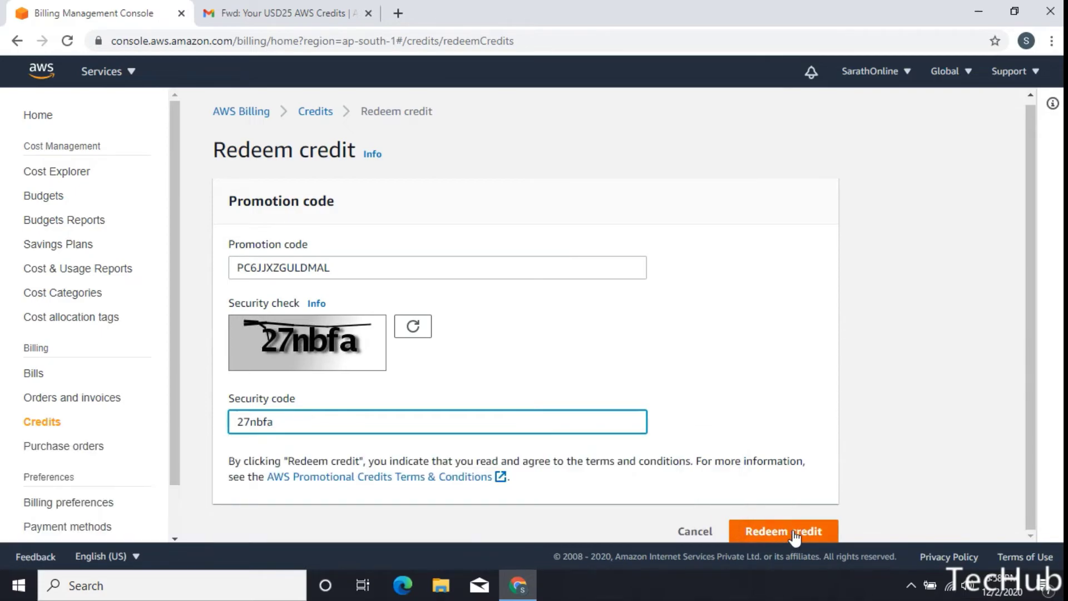
Redeem the credit and review the APAC Virtual event 2020 row and $25.00 remaining total
click(795, 533)
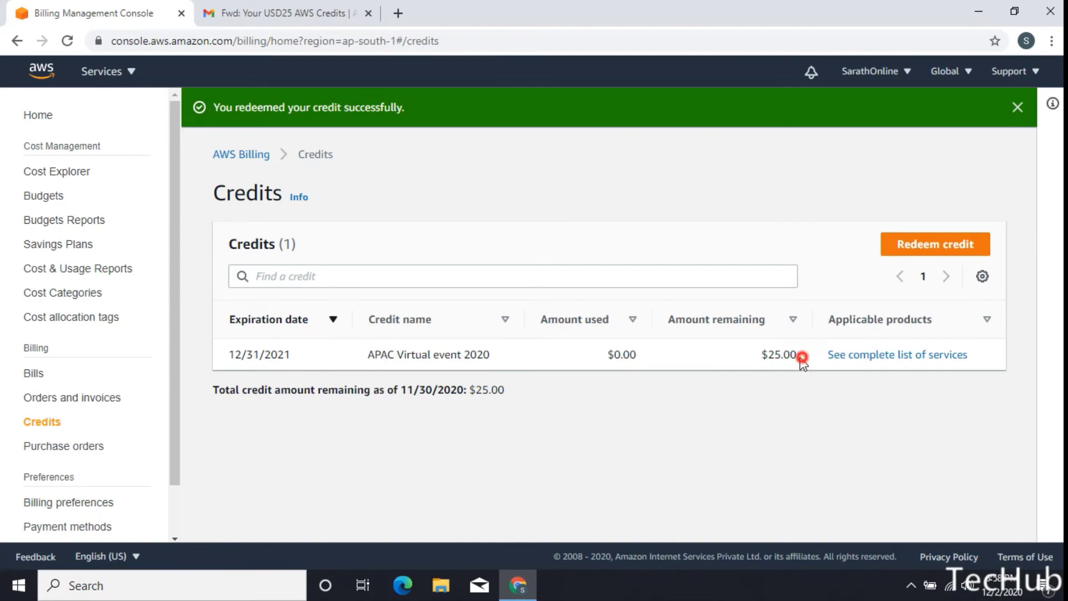
drag(803, 360, 757, 369)
click(287, 406)
drag(210, 390, 508, 400)
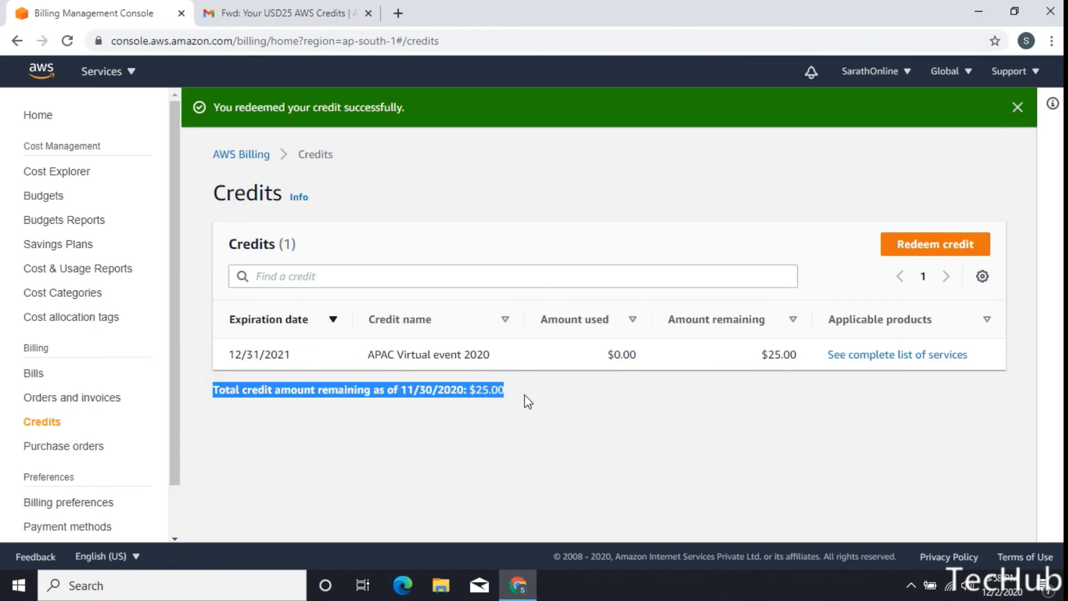
click(536, 396)
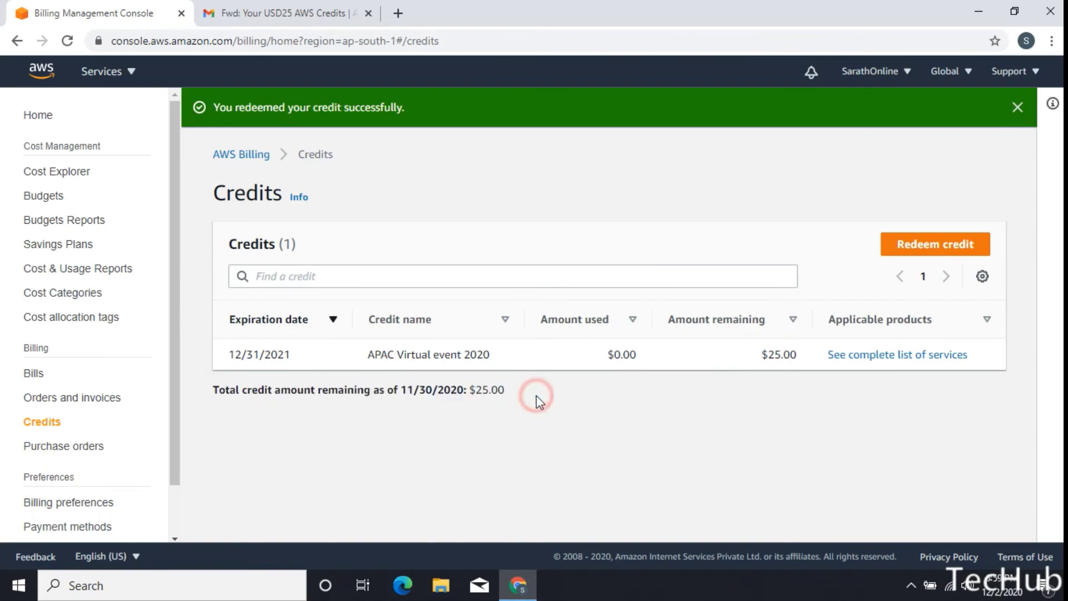